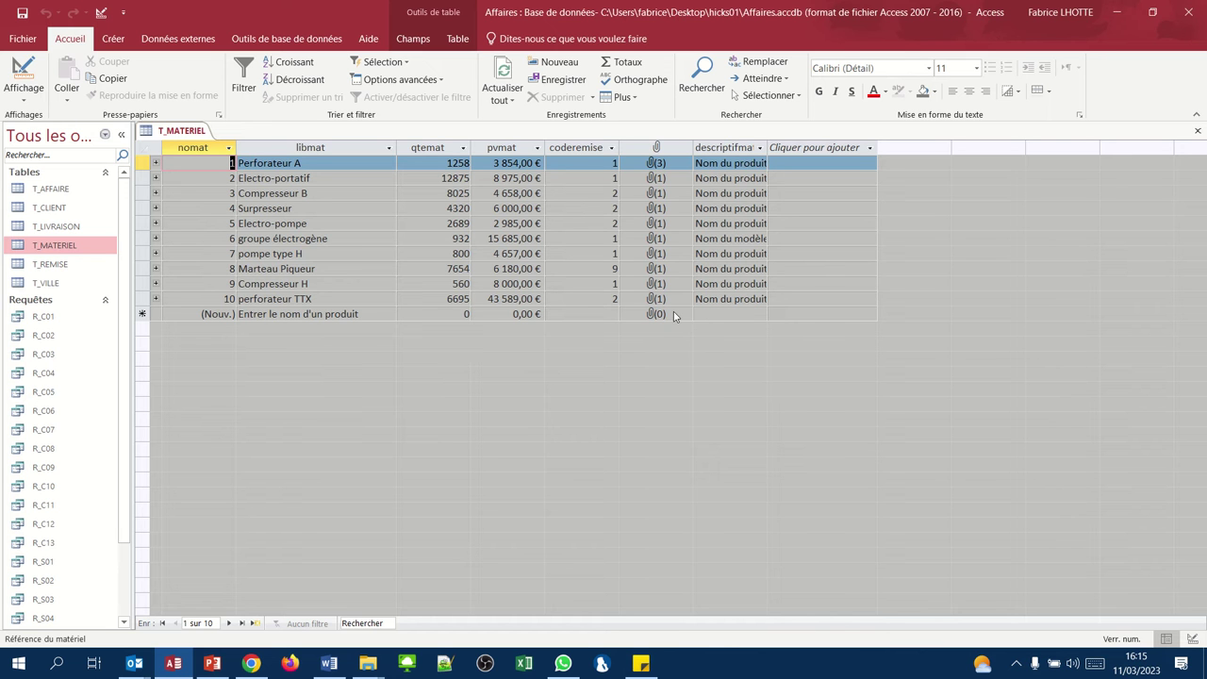
Close the T_MATERIEL table and create a new query in design view based on the T_MATERIEL table
left_click(1197, 130)
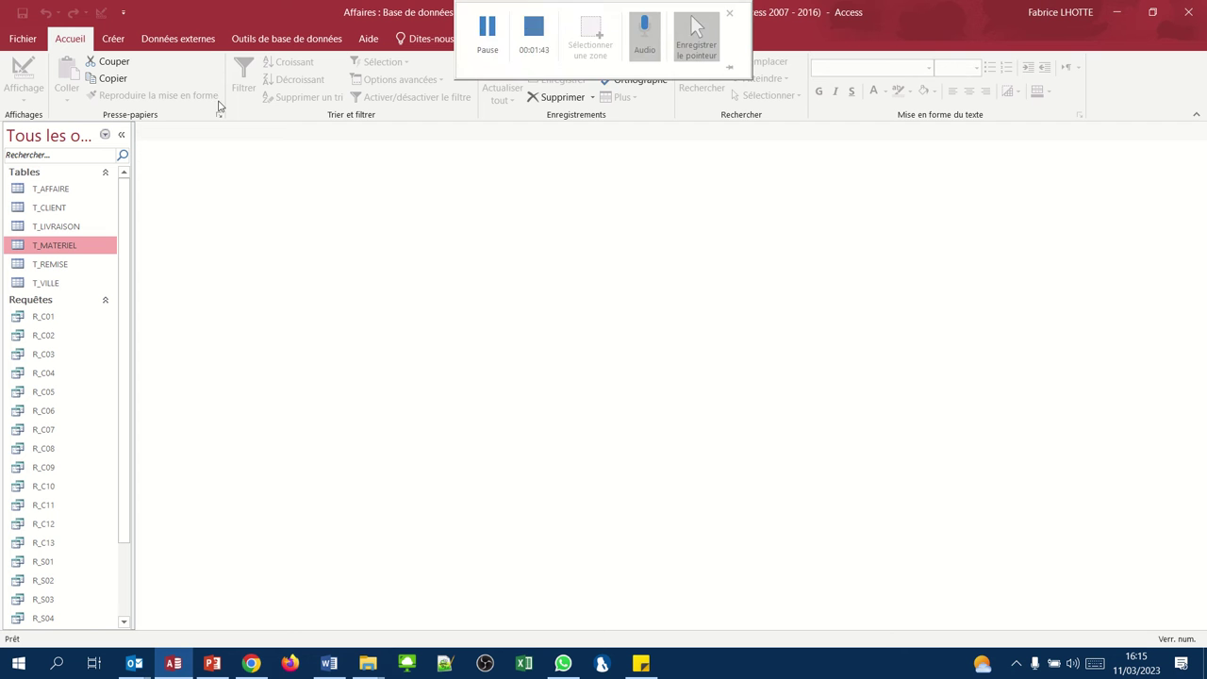
left_click(112, 39)
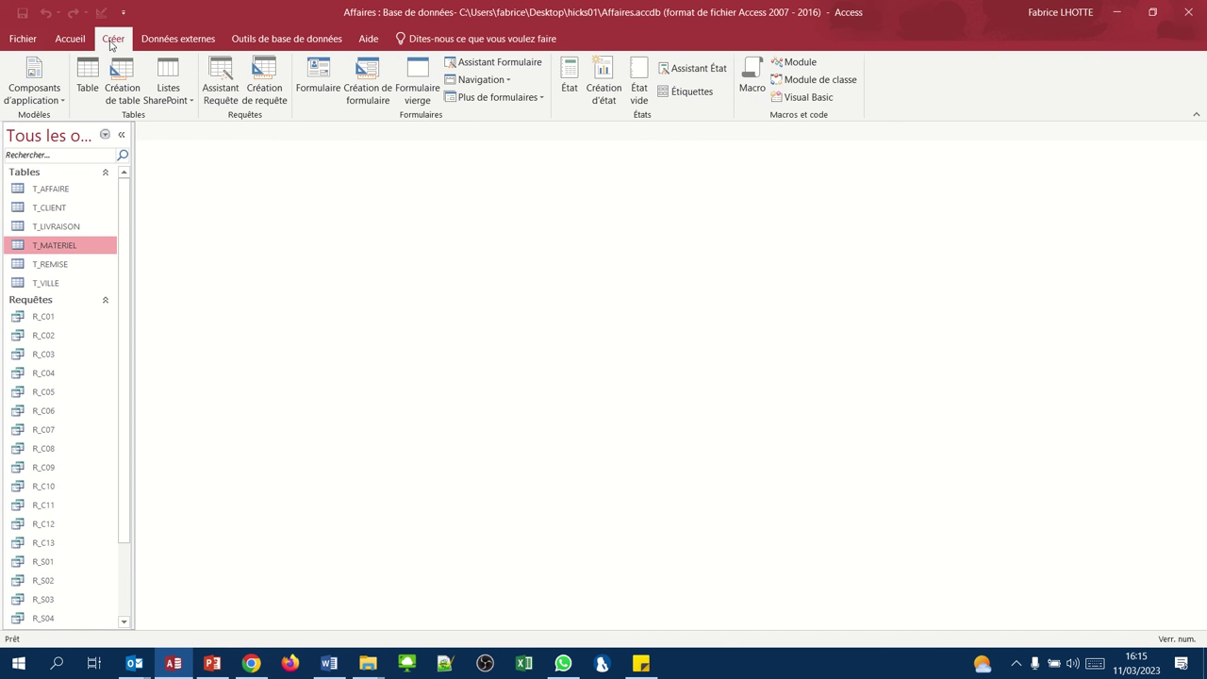
left_click(256, 83)
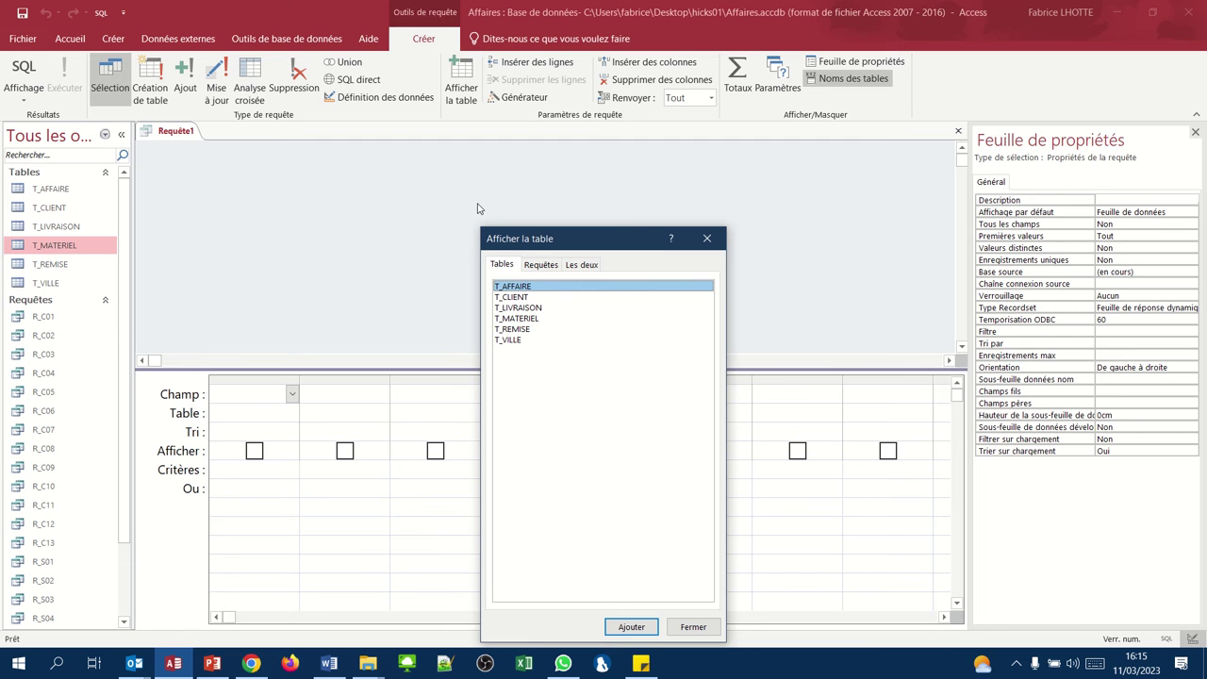
left_click(503, 319)
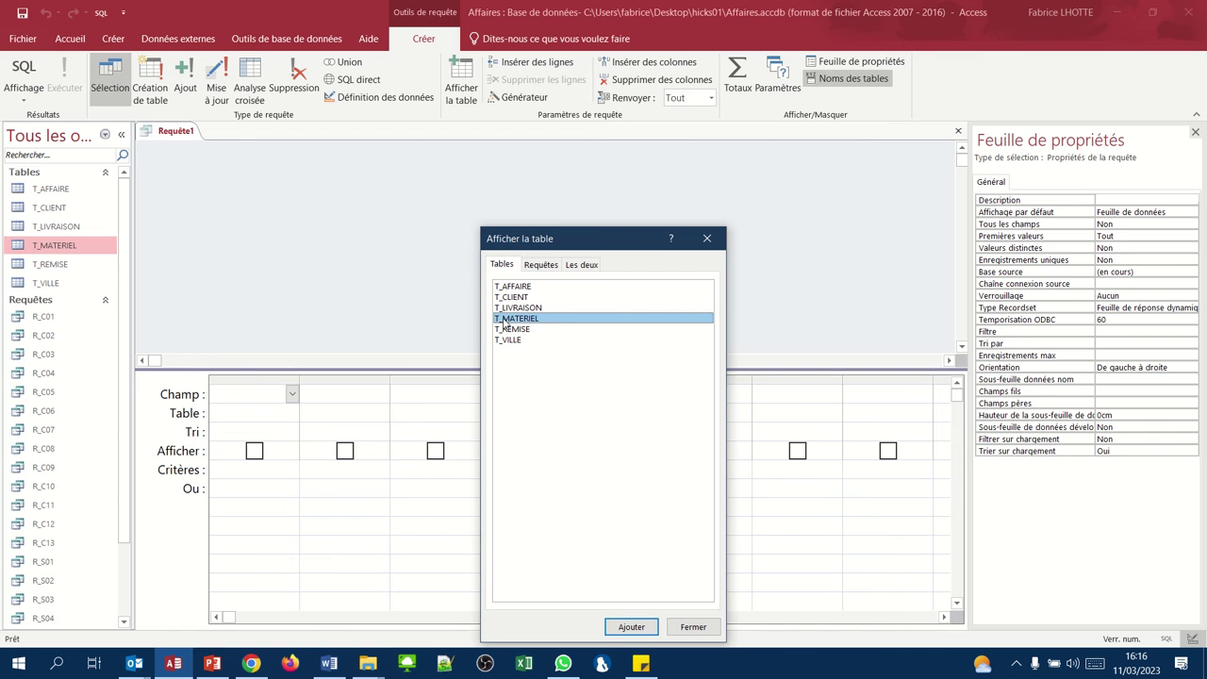
left_click(627, 626)
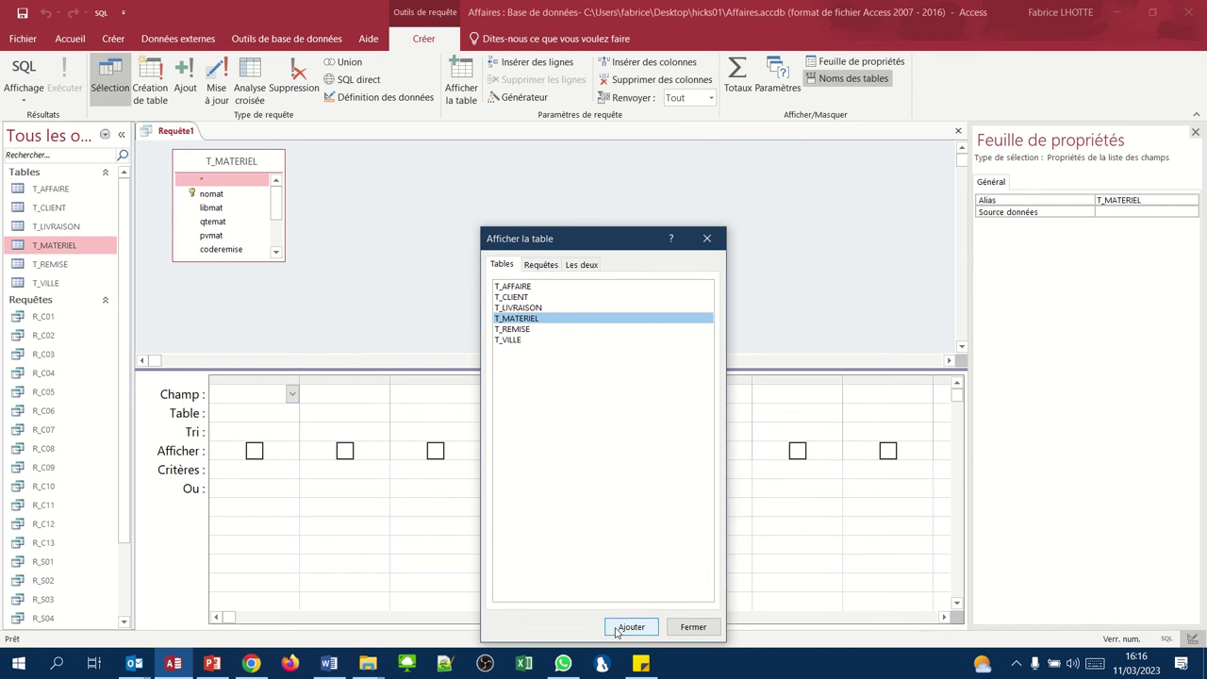
left_click(691, 628)
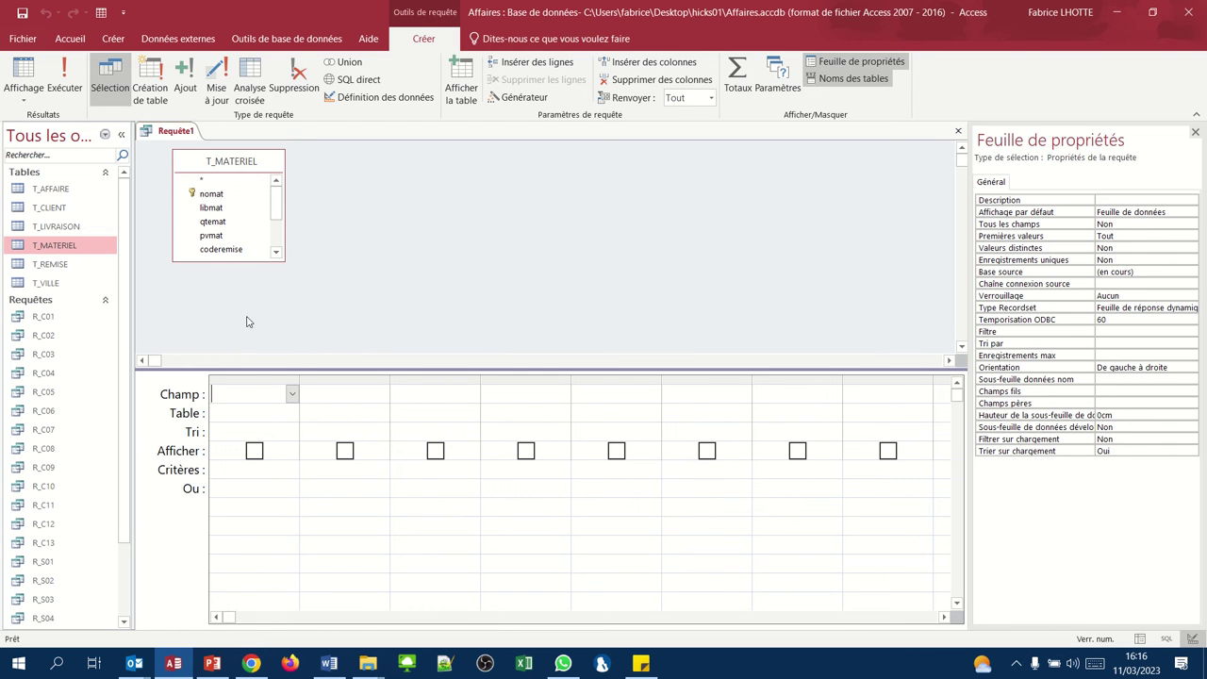
Add the qtemat field to the query, enable totals and set its operation to Somme
double_click(219, 225)
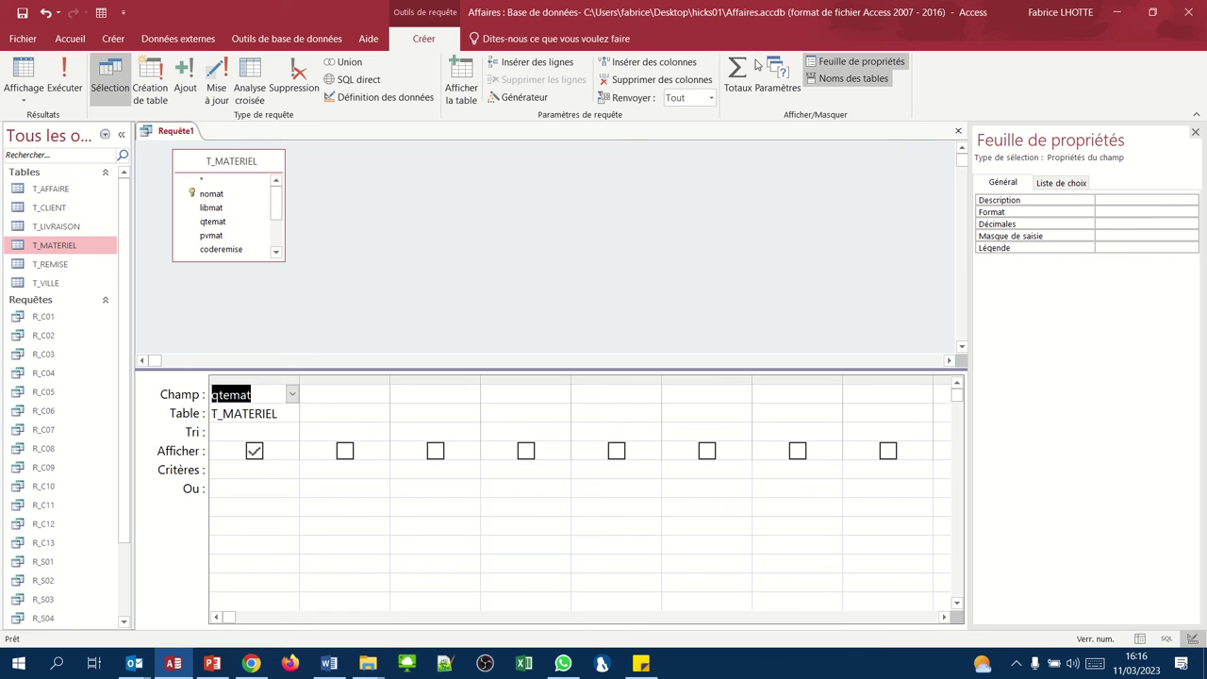
left_click(735, 75)
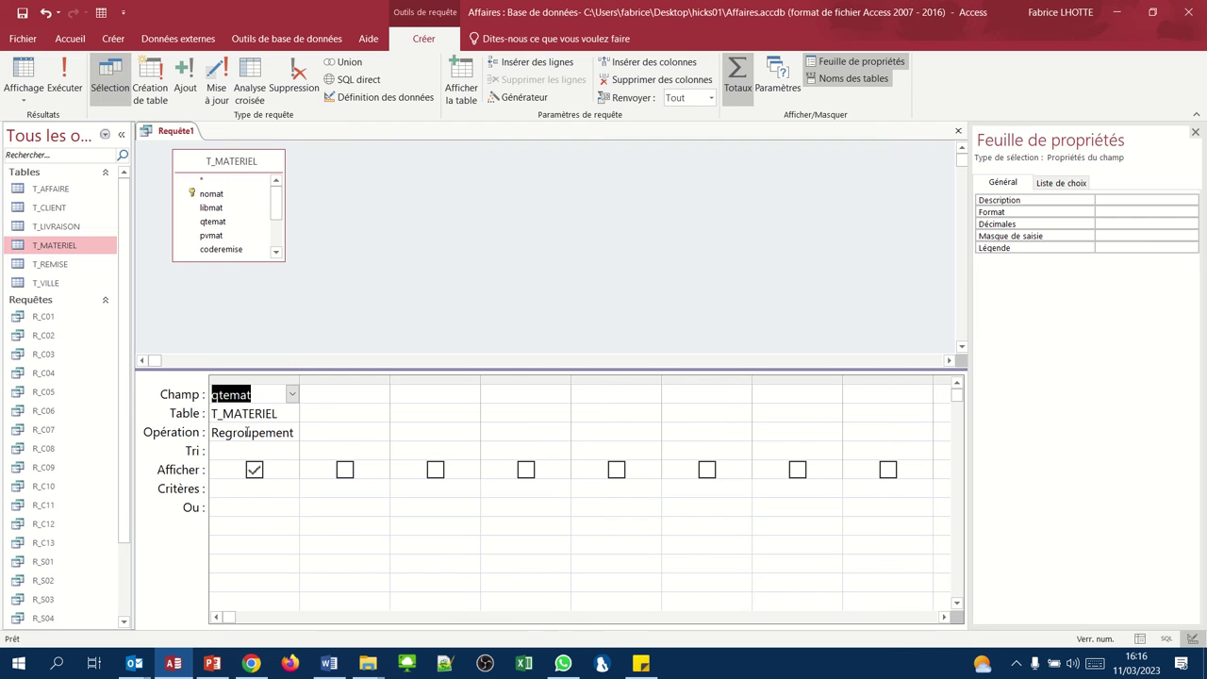
left_click(275, 431)
left_click(291, 432)
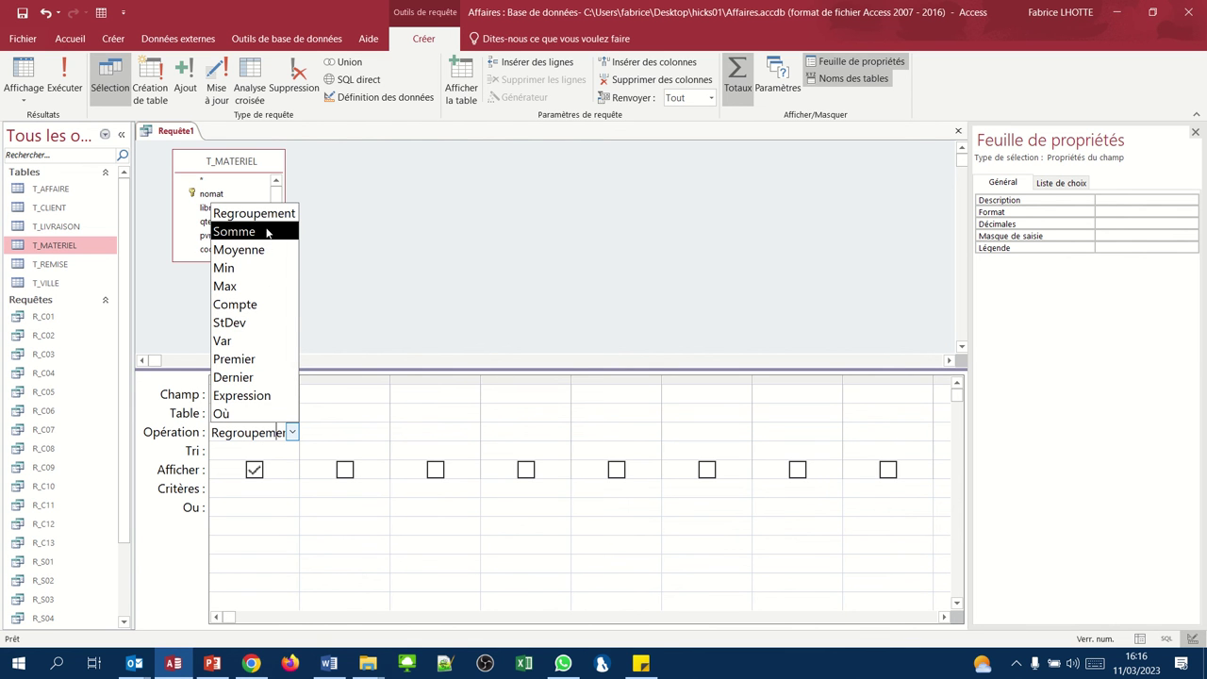
left_click(270, 240)
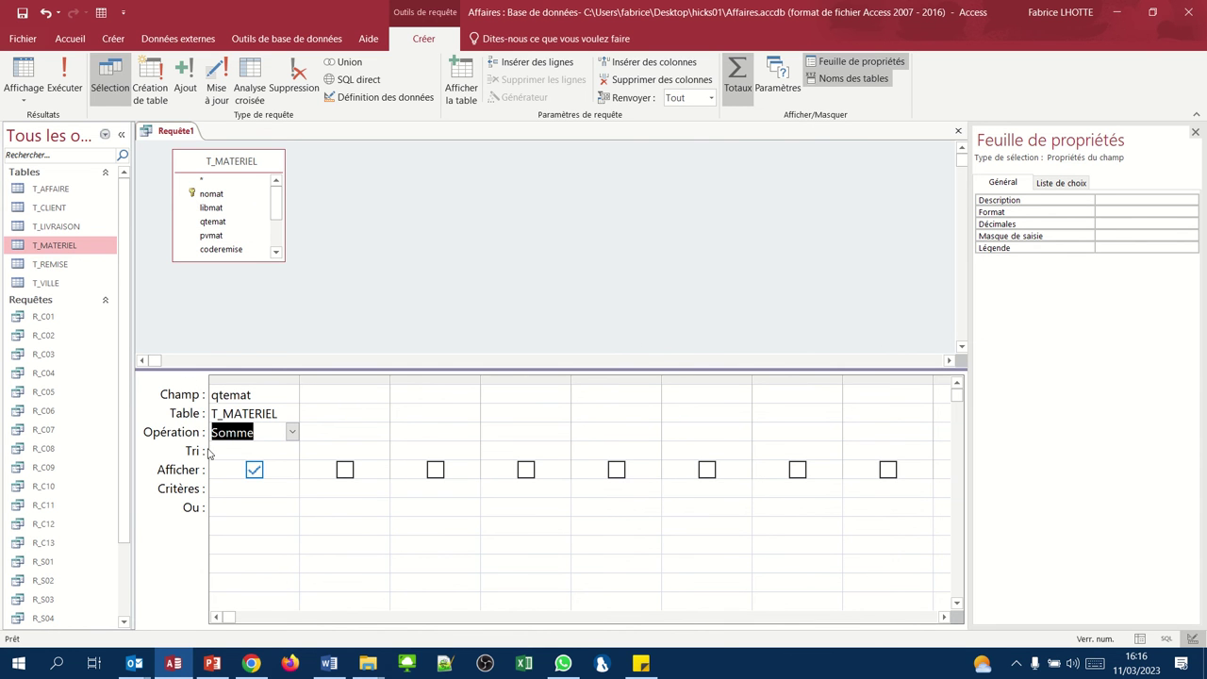
Display the query results, widen the sum column to fit its full heading, and return to the query design
left_click(24, 71)
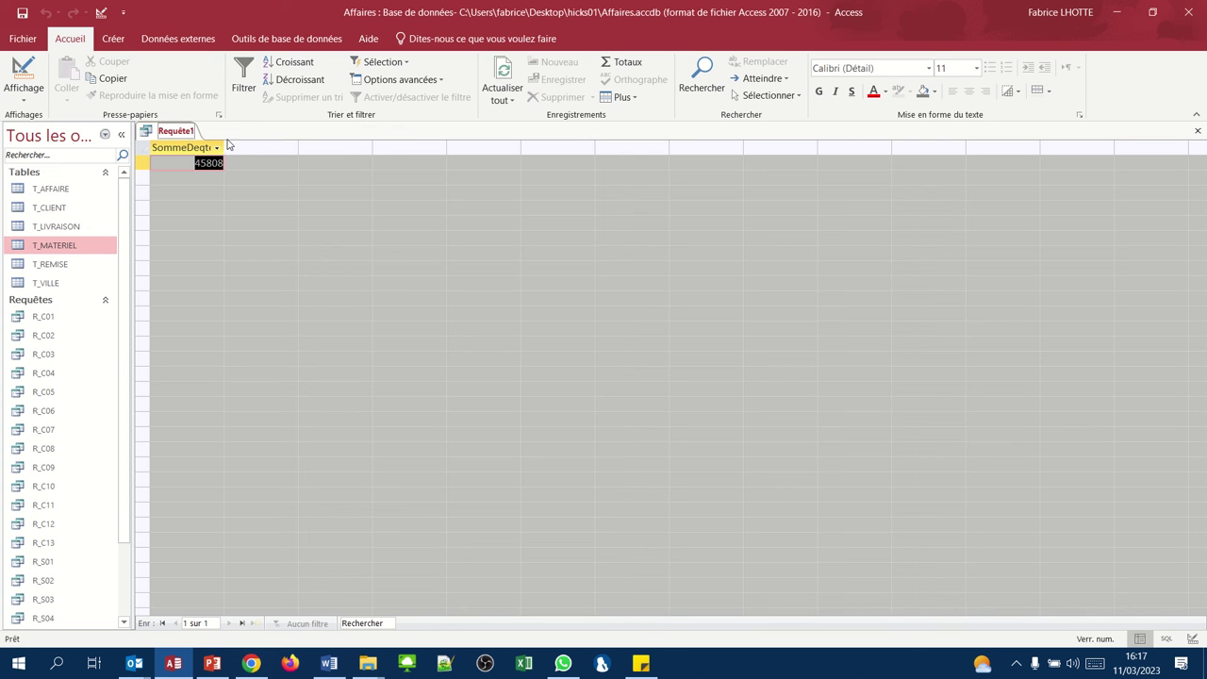
left_click_drag(227, 146, 282, 150)
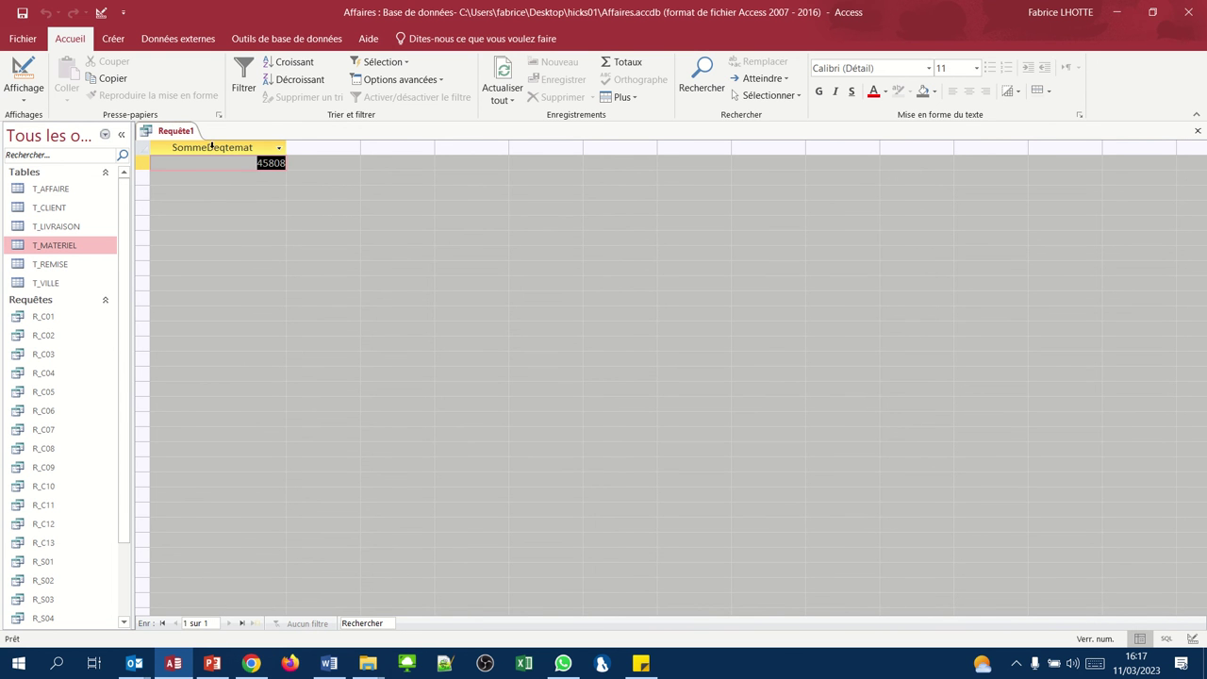
left_click(23, 73)
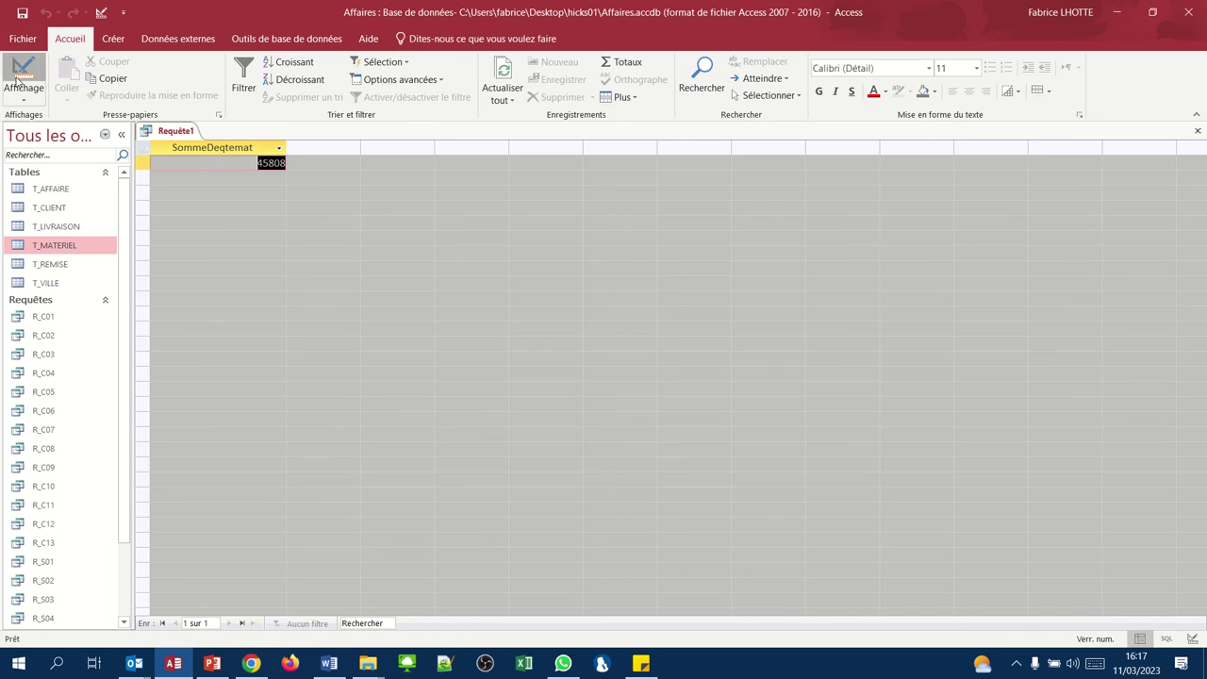
Give the qtemat sum column the alias "Nombre d'article total" and check the heading in the query results
left_click(214, 394)
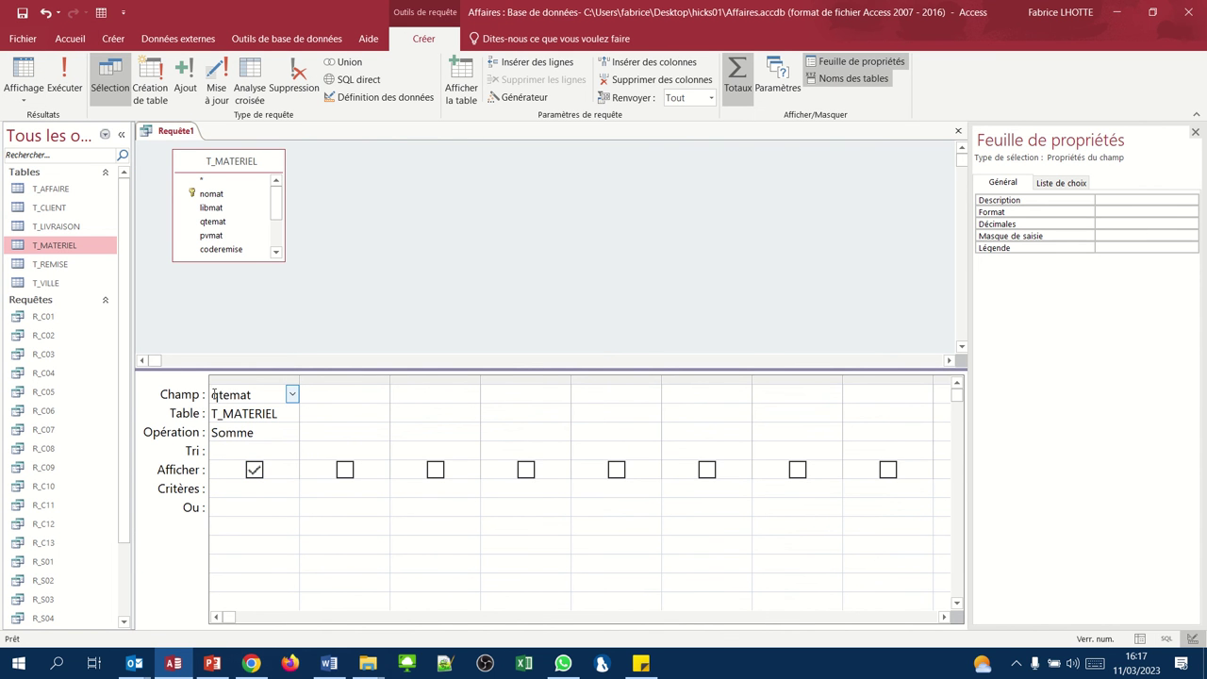
type("Somme")
key("BackSpace")
key("BackSpace")
key("BackSpace")
key("BackSpace")
key("BackSpace")
type("Nombre d'article total:")
key("Return")
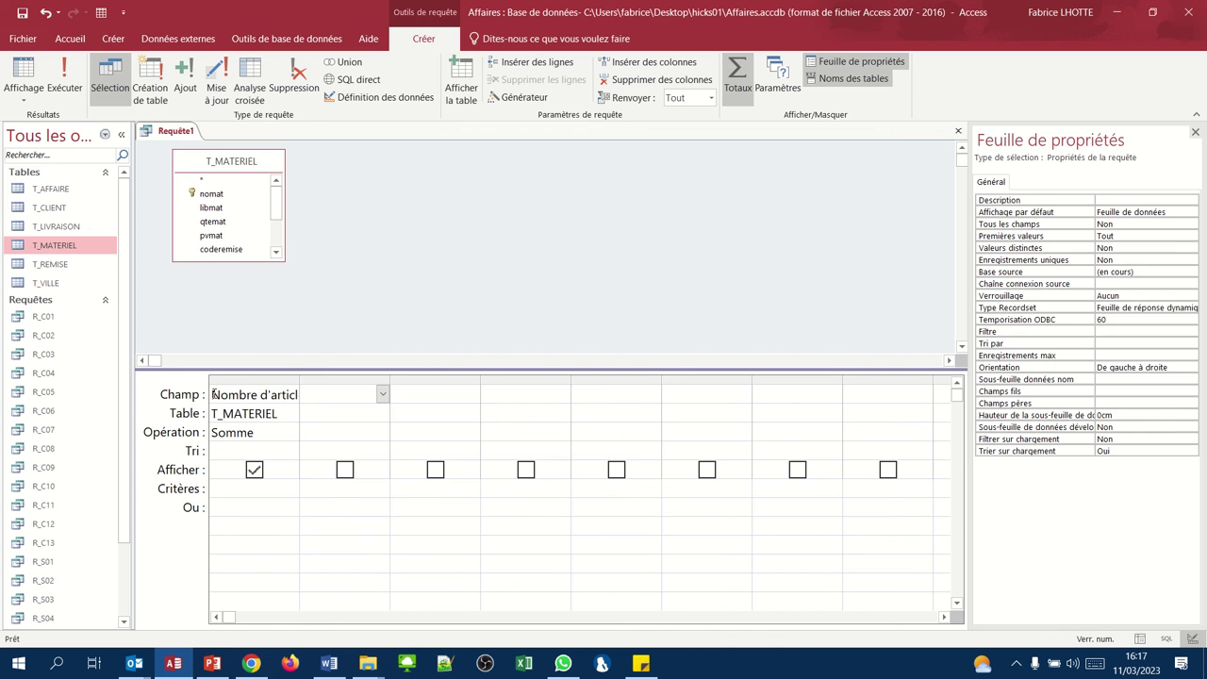
left_click(34, 87)
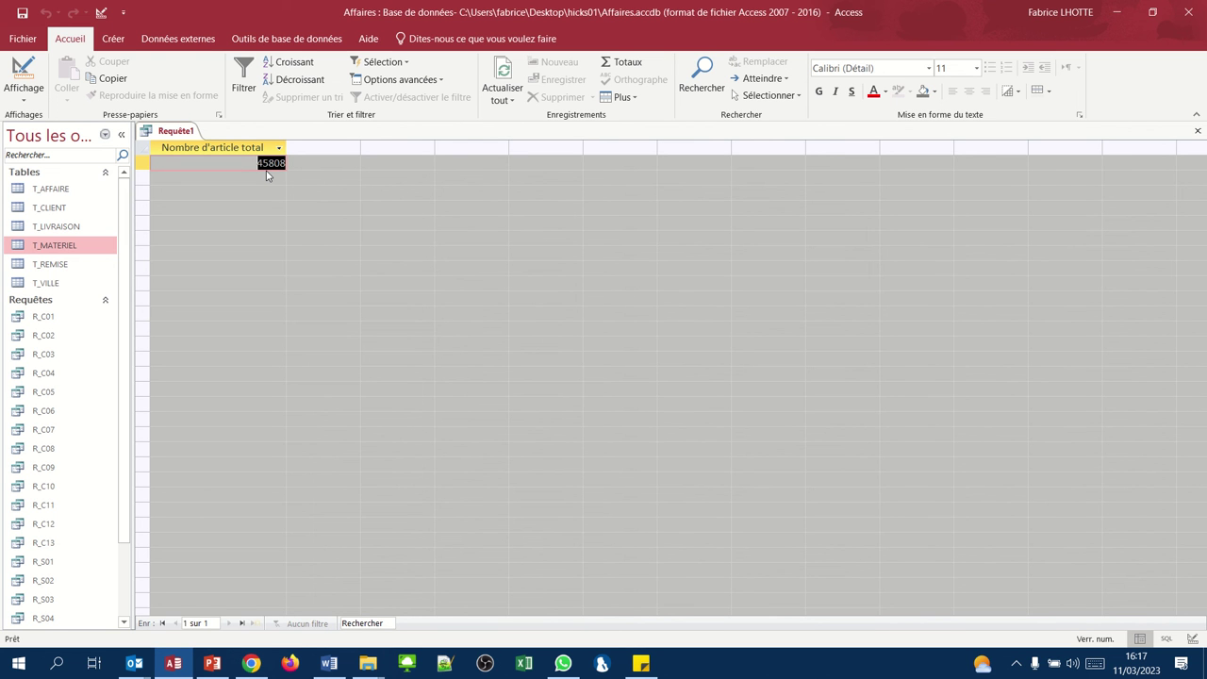
left_click(31, 68)
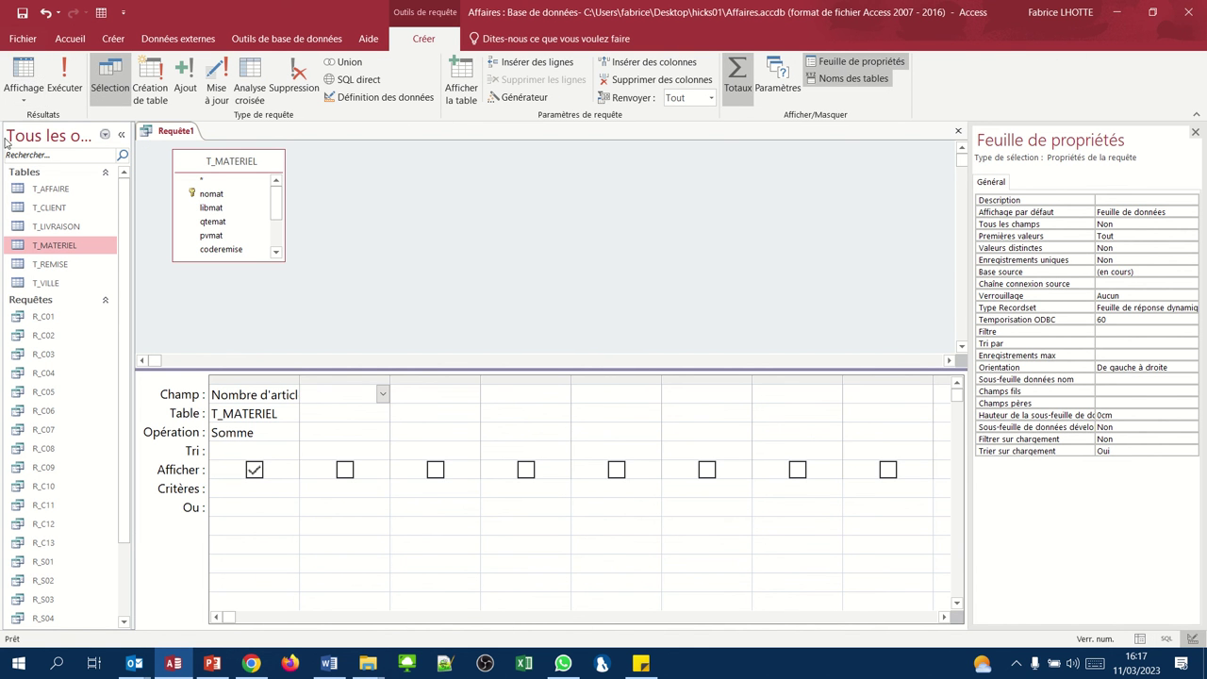
Add the pvmat field to the query with the operation Moyenne and check the query results
left_click_drag(212, 242, 339, 446)
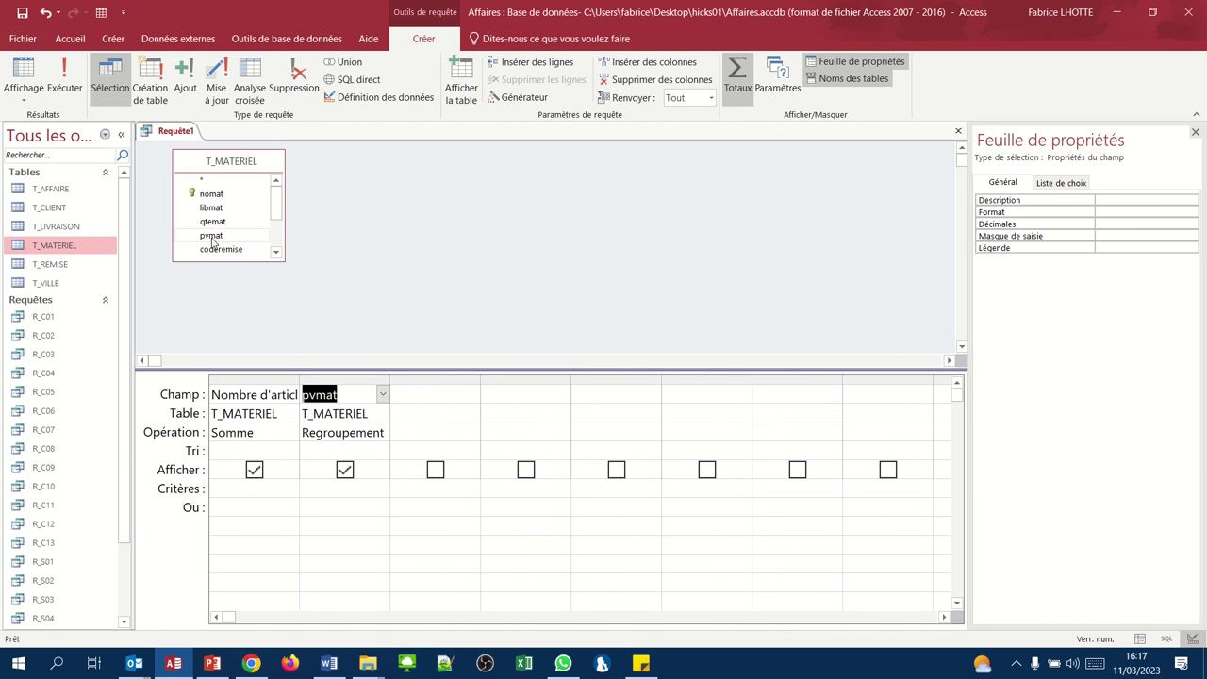
left_click(336, 432)
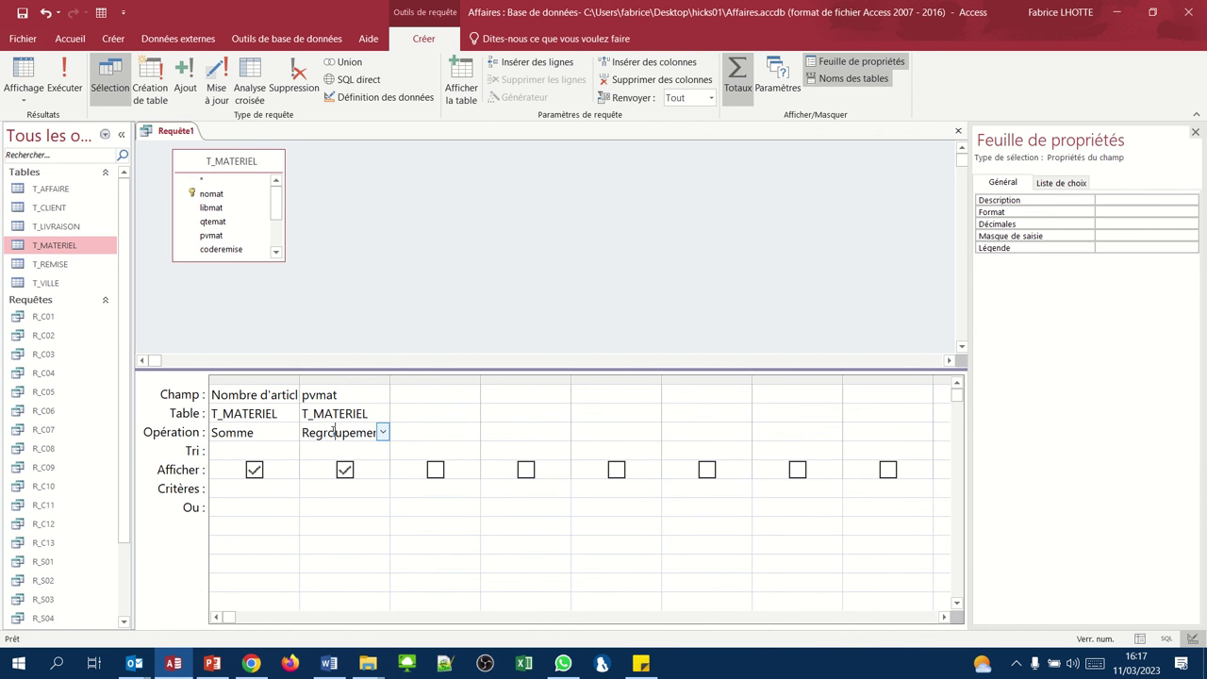
left_click(384, 433)
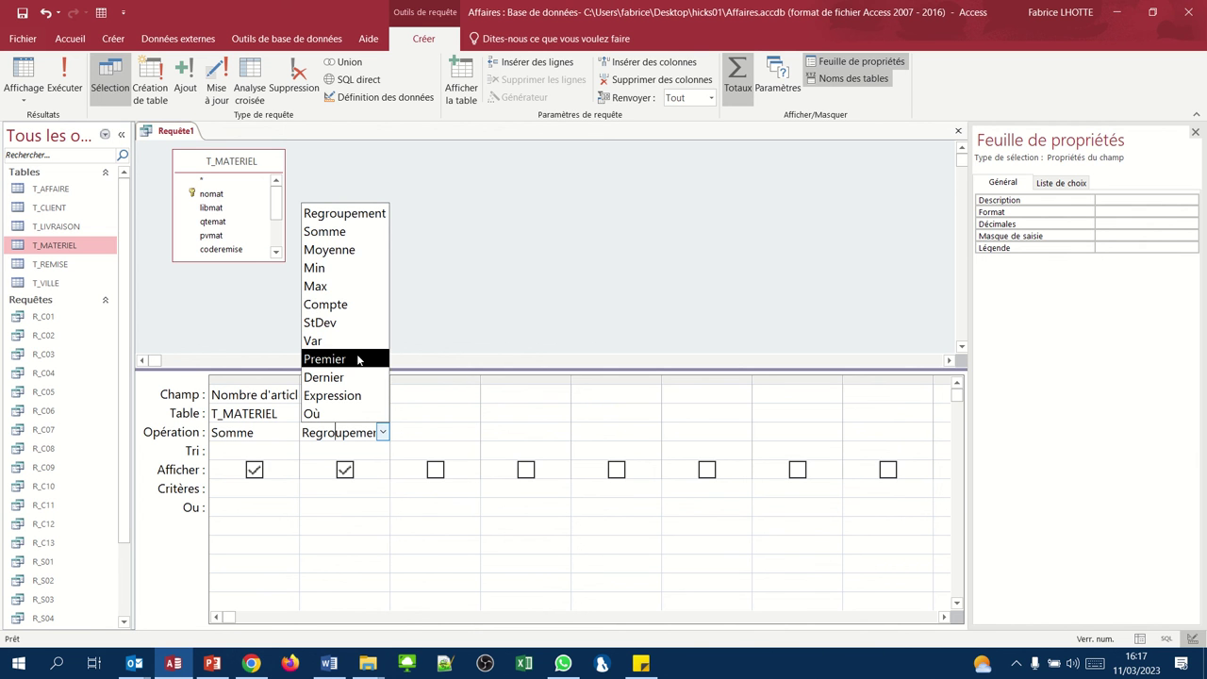
left_click(347, 260)
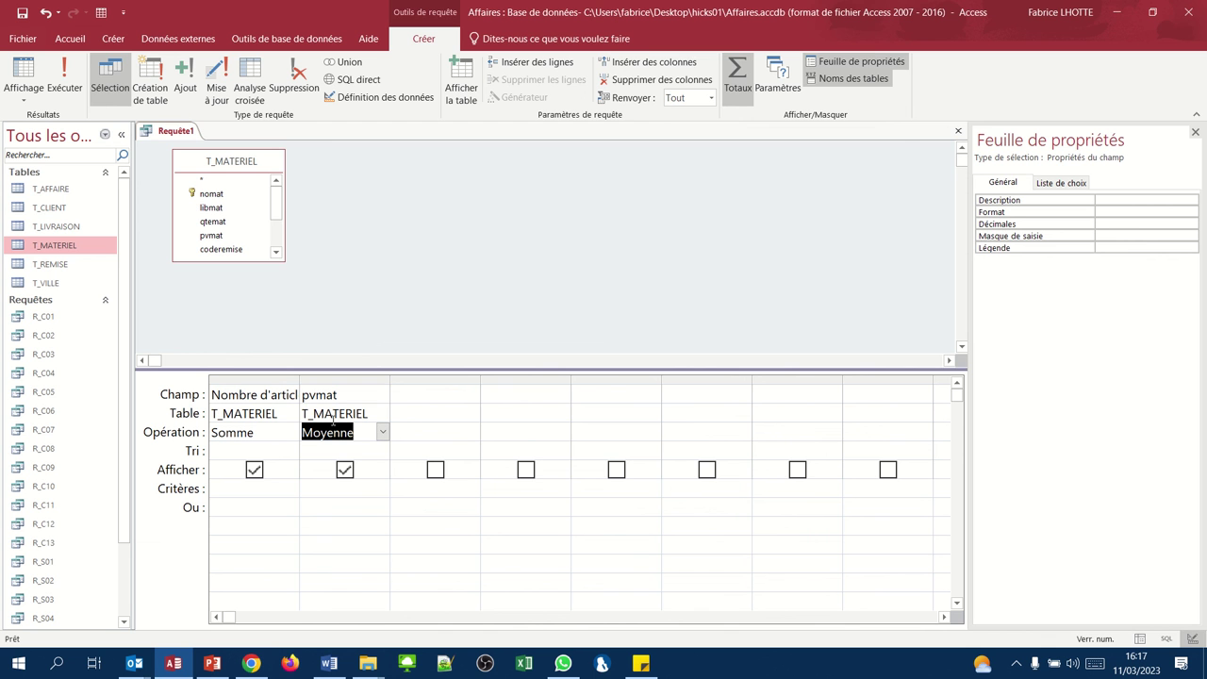
left_click(24, 75)
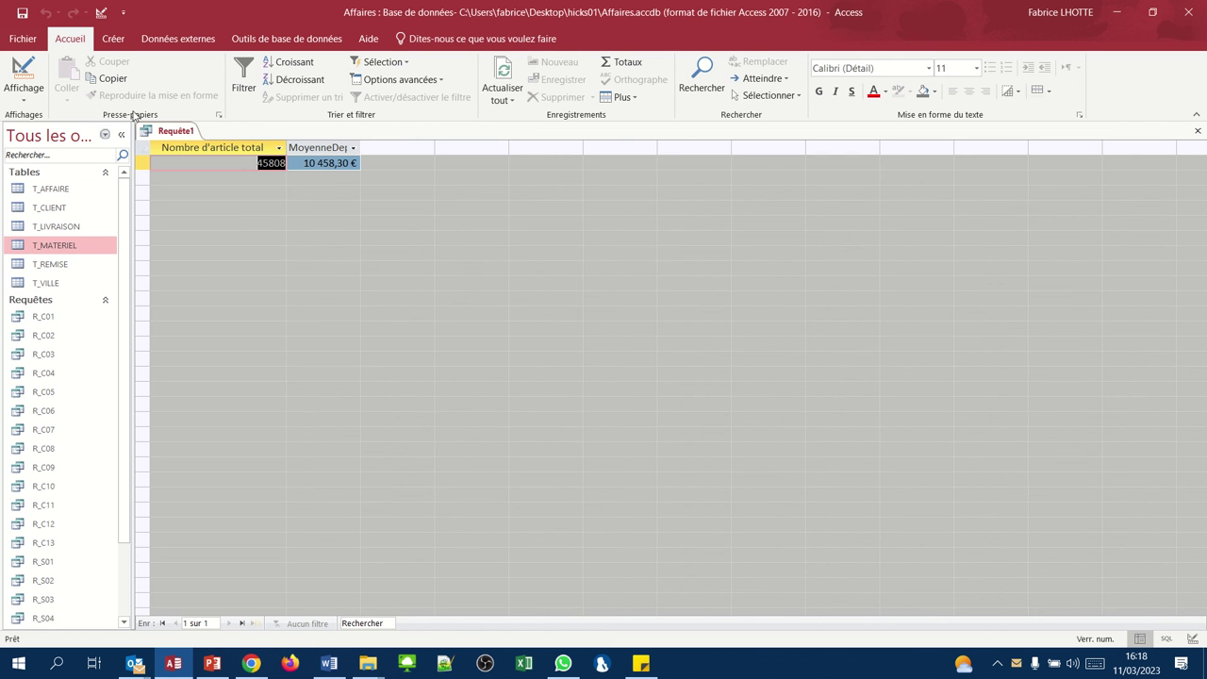
left_click(23, 74)
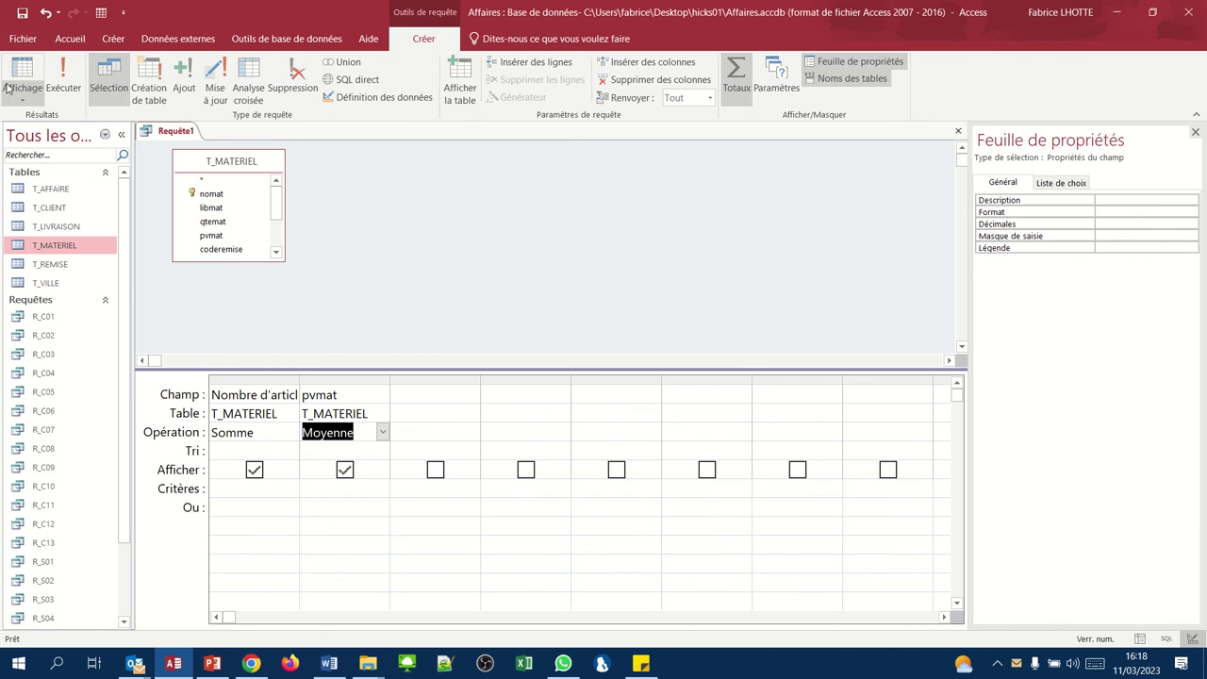
Give the pvmat average column the alias "Prix moyen" and display the query results
left_click(303, 394)
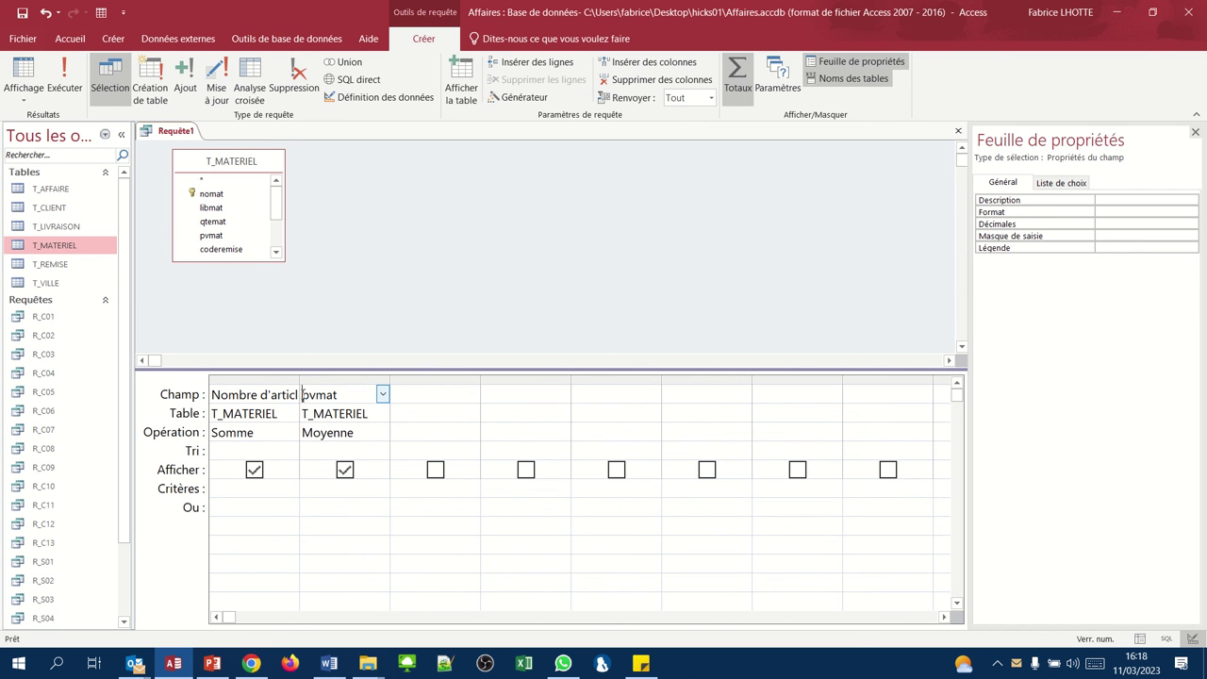
type("Prix moyen:pv")
left_click(283, 312)
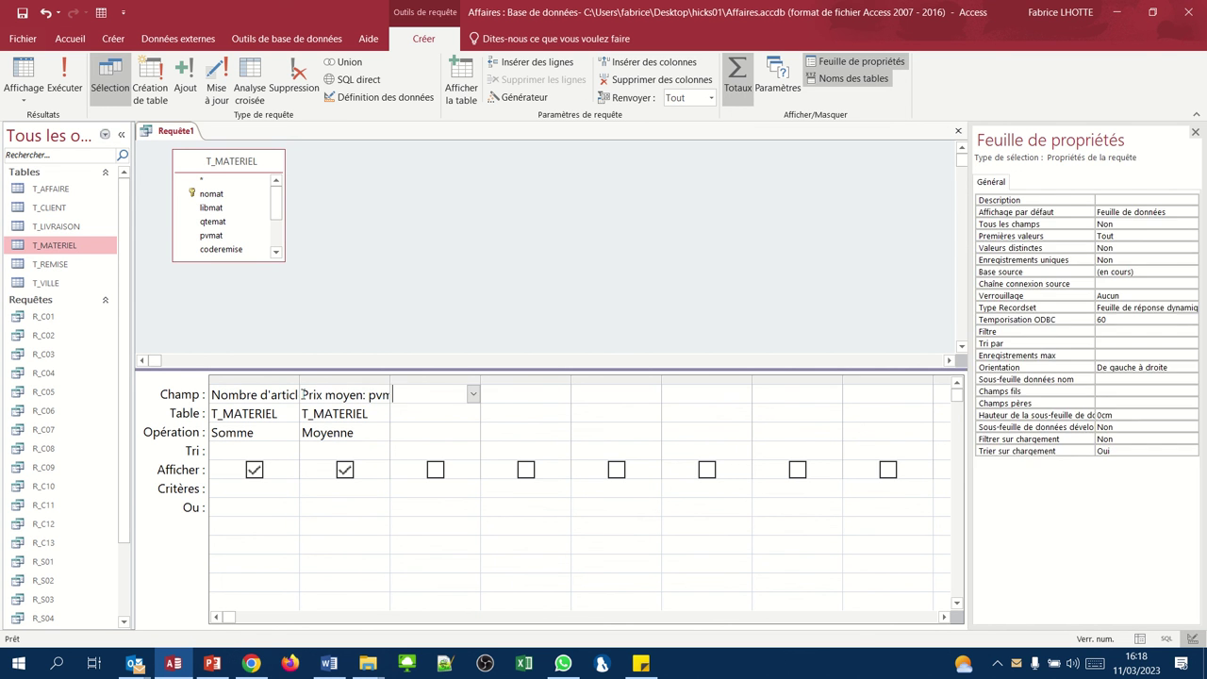
left_click(25, 88)
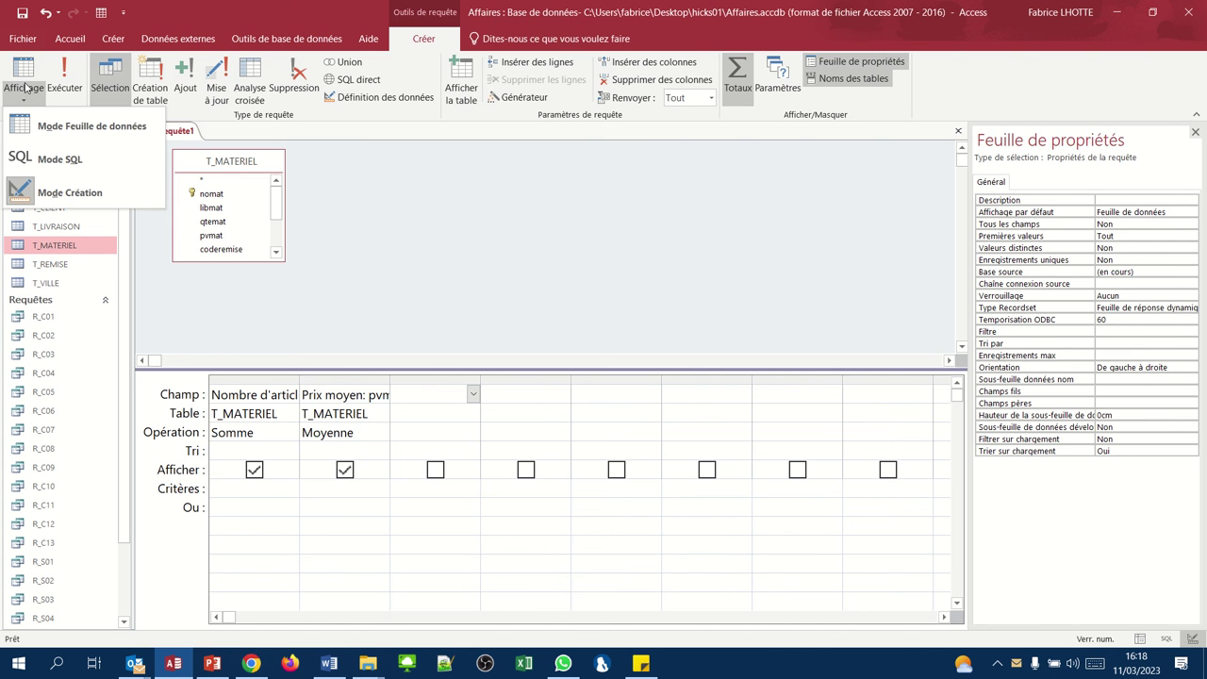
left_click(28, 78)
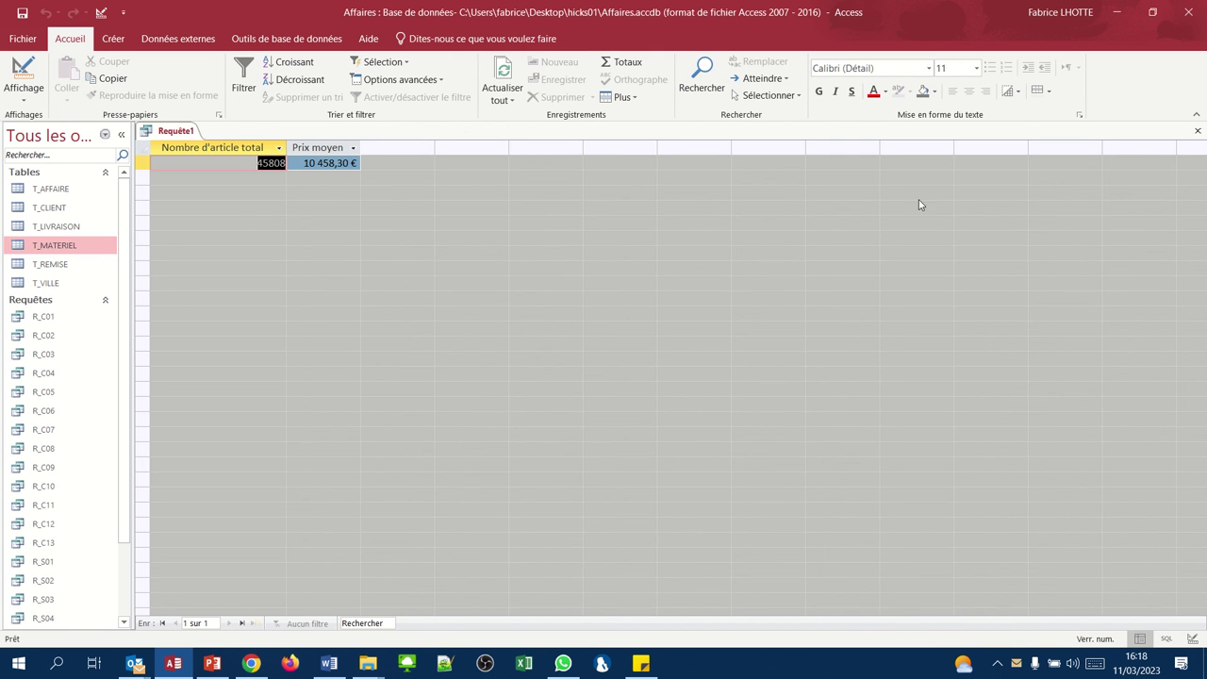
Close the query and save it under the name R_A01
left_click(1200, 131)
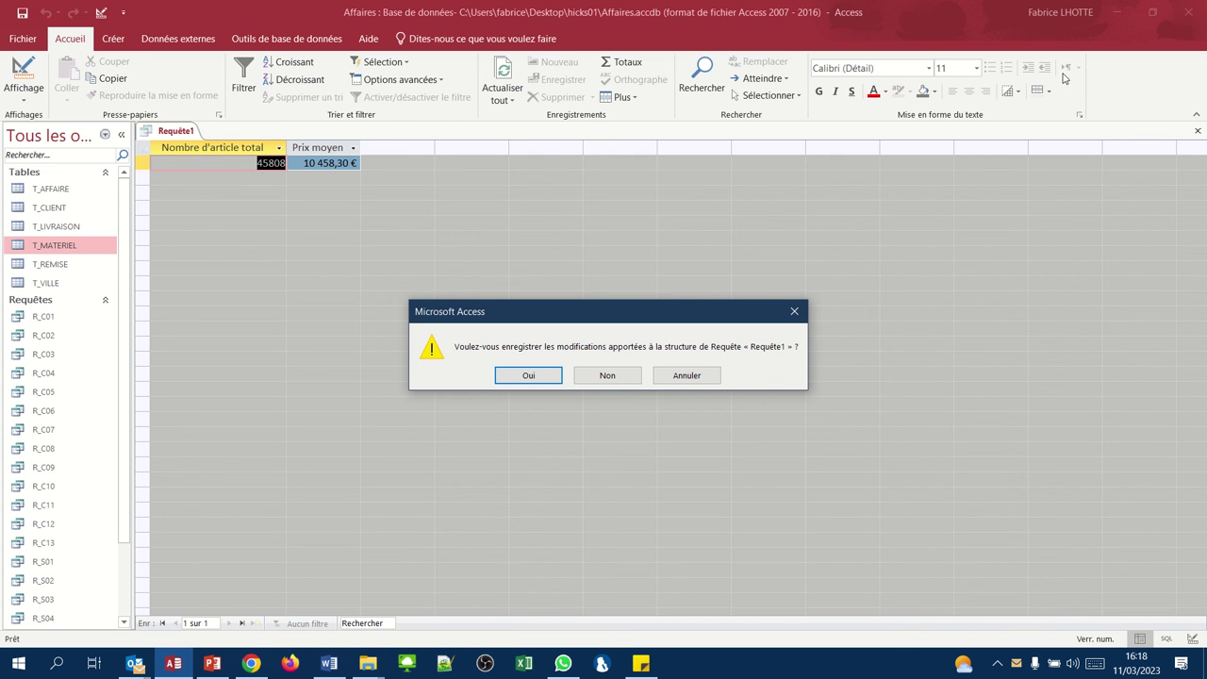
left_click(530, 376)
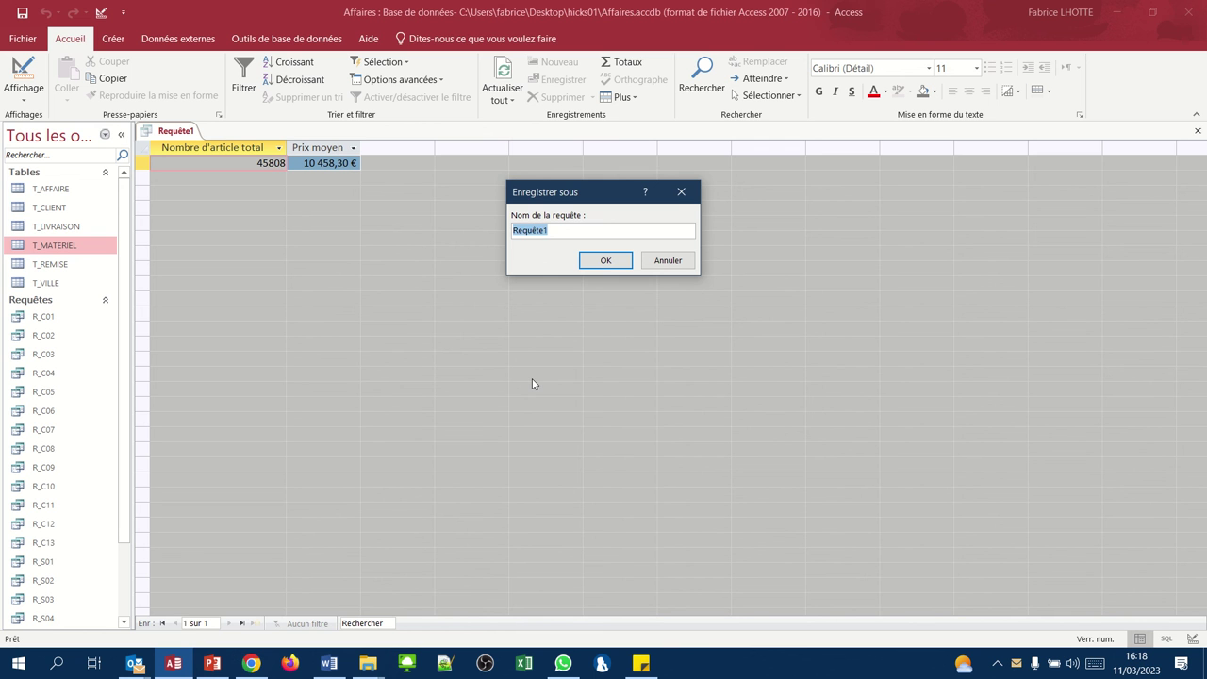
type("R")
type("_A01")
left_click(599, 264)
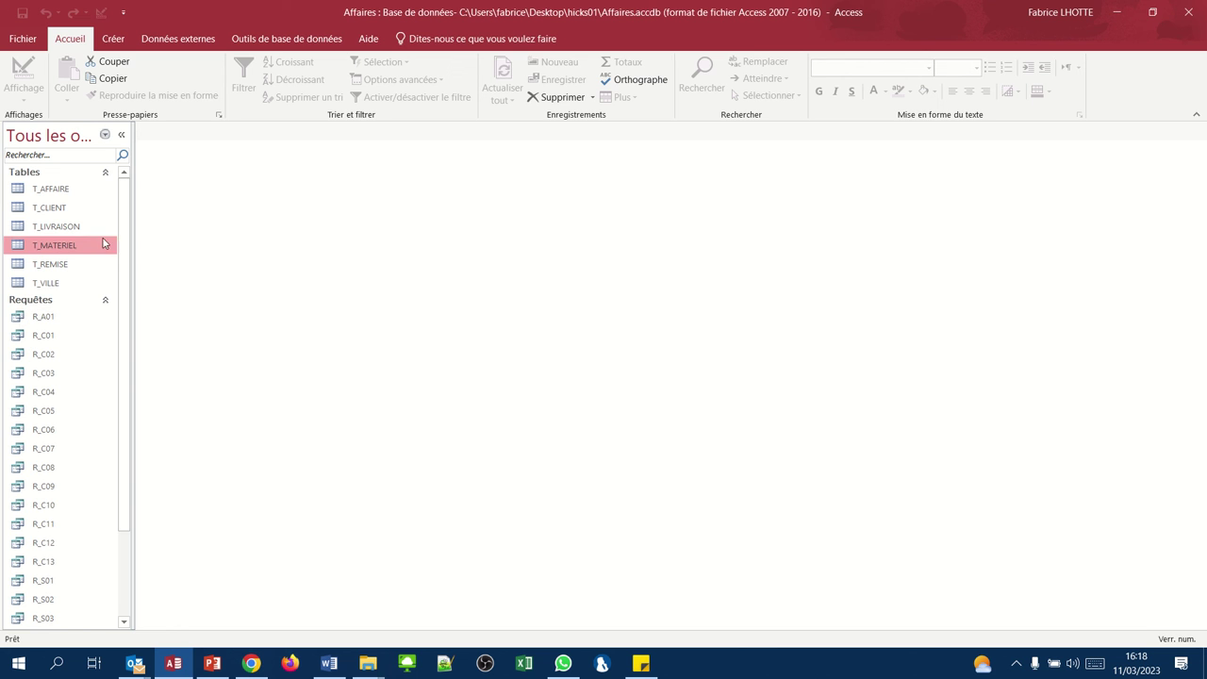
mouse_move(502, 4)
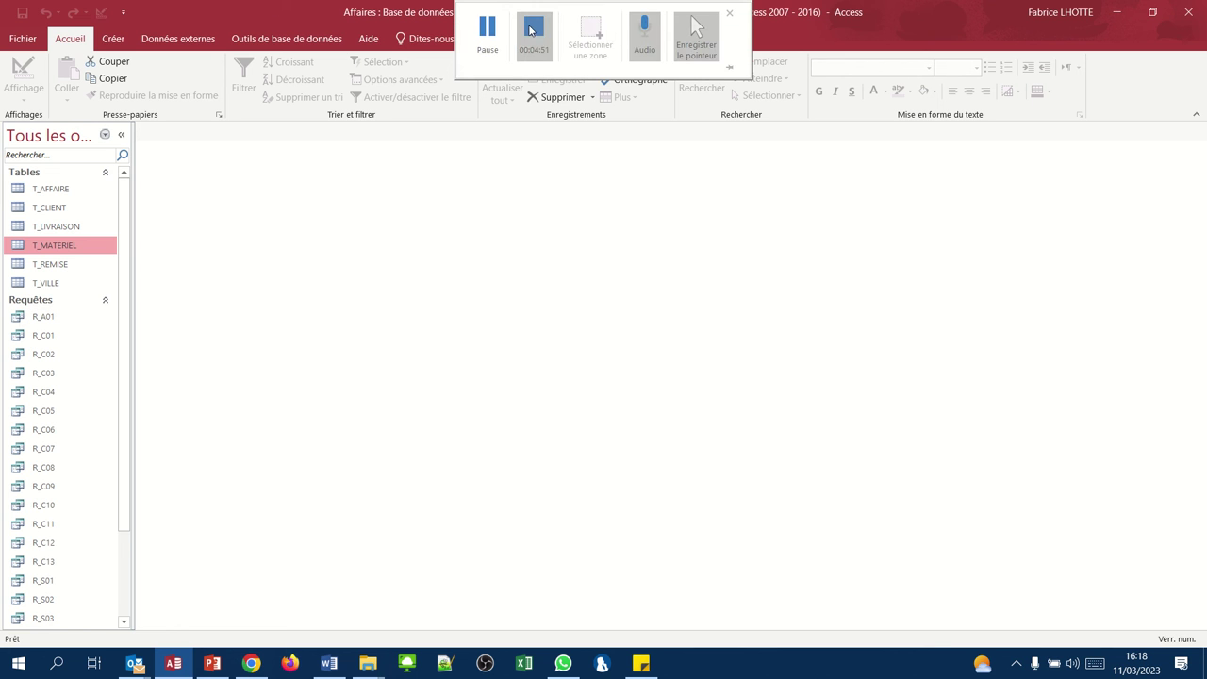